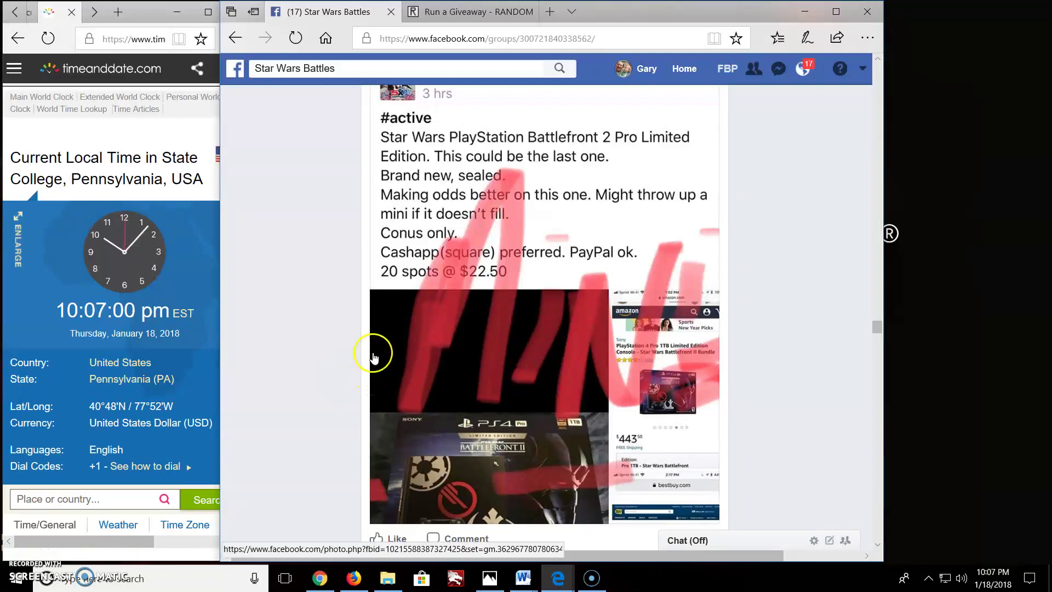
scroll(374, 360, "up", 3)
scroll(374, 360, "up", 1)
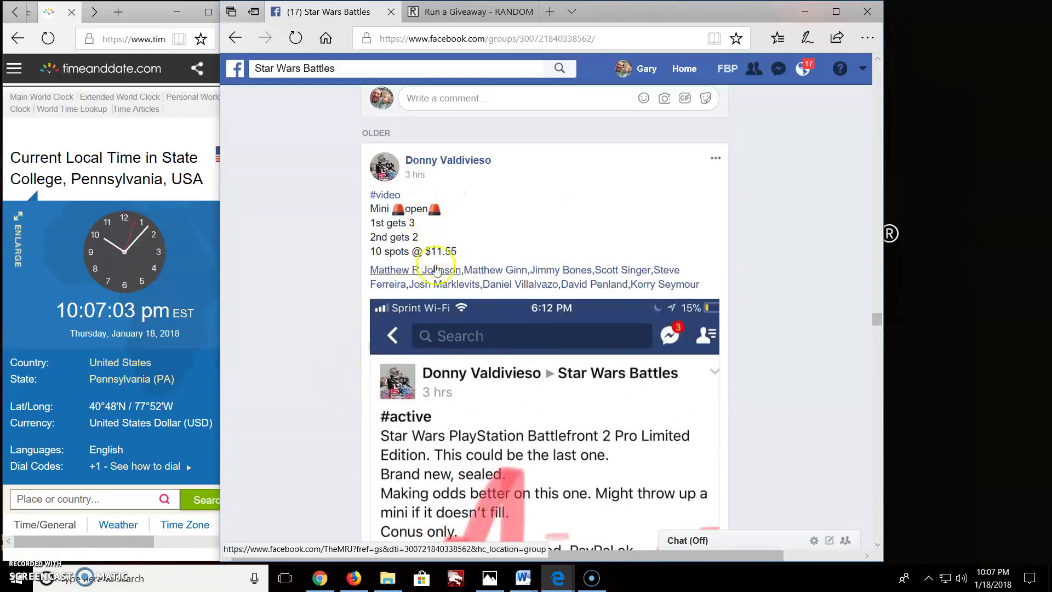
scroll(424, 333, "down", 1)
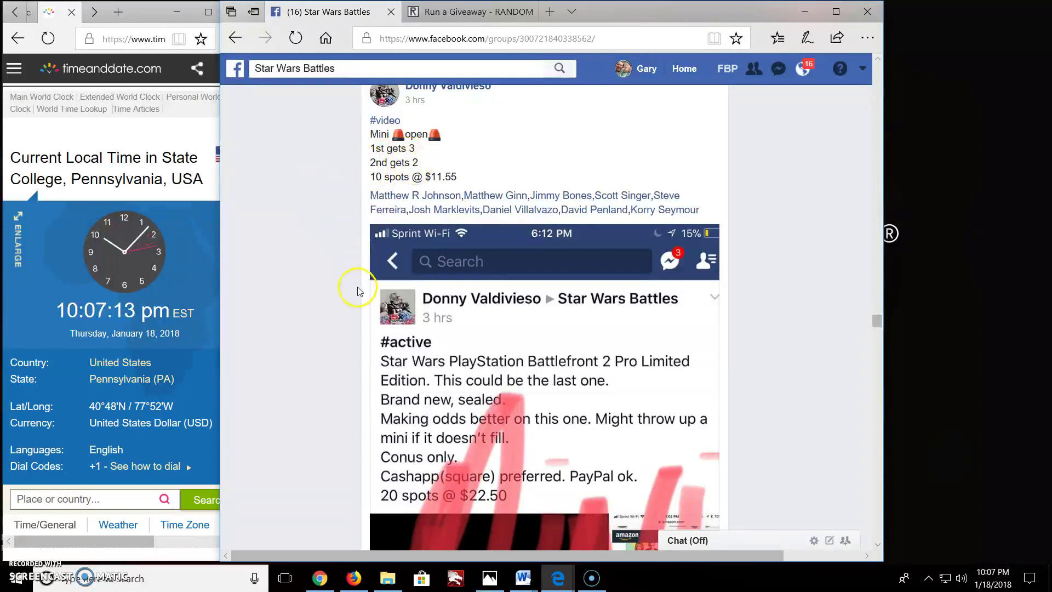
scroll(357, 287, "down", 4)
scroll(357, 284, "down", 3)
scroll(359, 287, "down", 2)
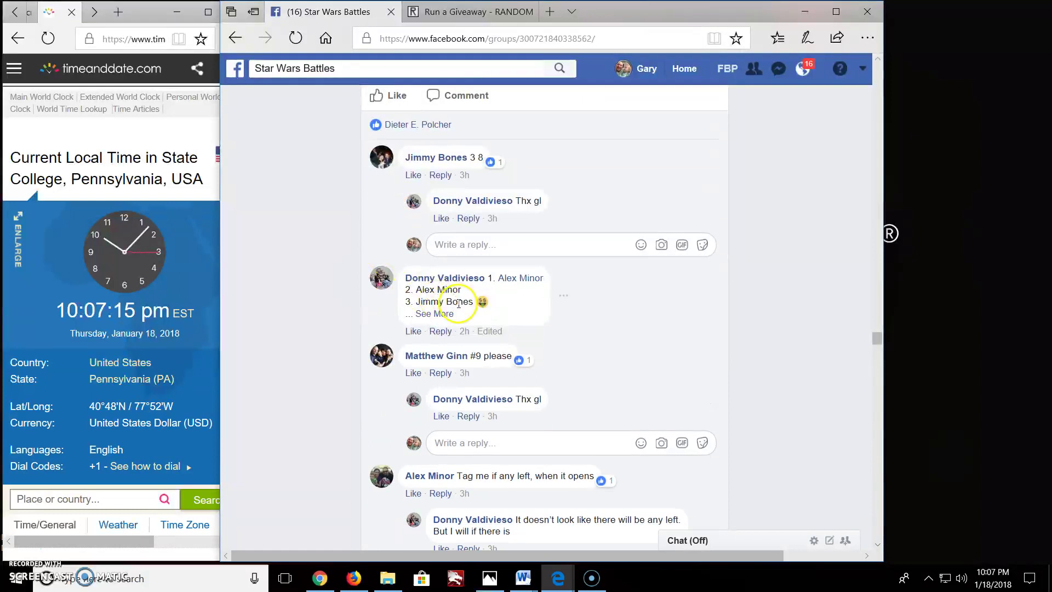
Expand the Star Wars Battles post comment listing all ten giveaway spots.
left_click(434, 315)
scroll(357, 325, "down", 3)
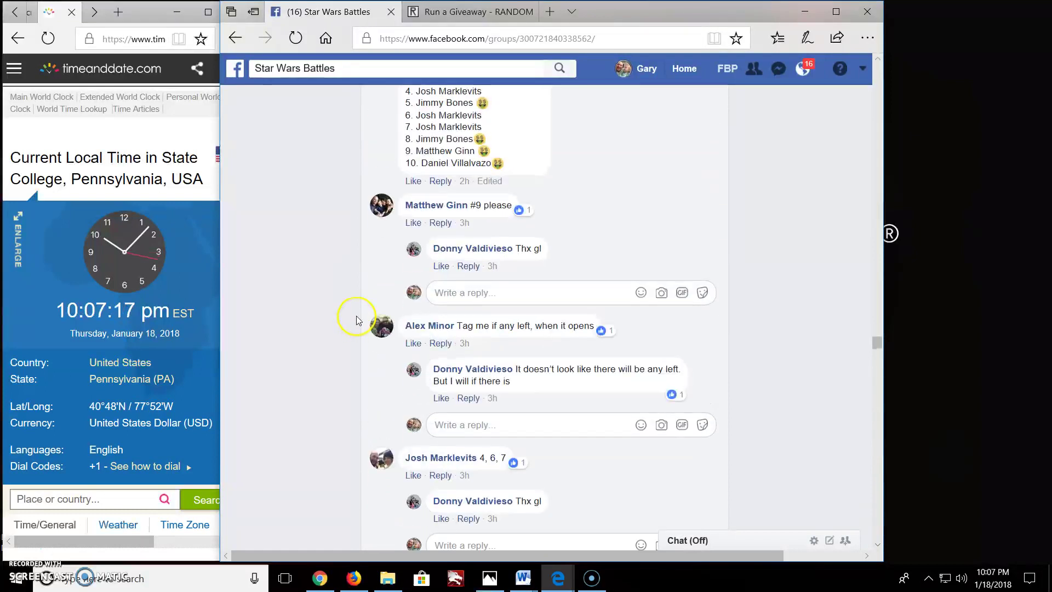
scroll(357, 321, "down", 3)
scroll(357, 319, "down", 4)
scroll(358, 319, "down", 4)
scroll(357, 315, "down", 4)
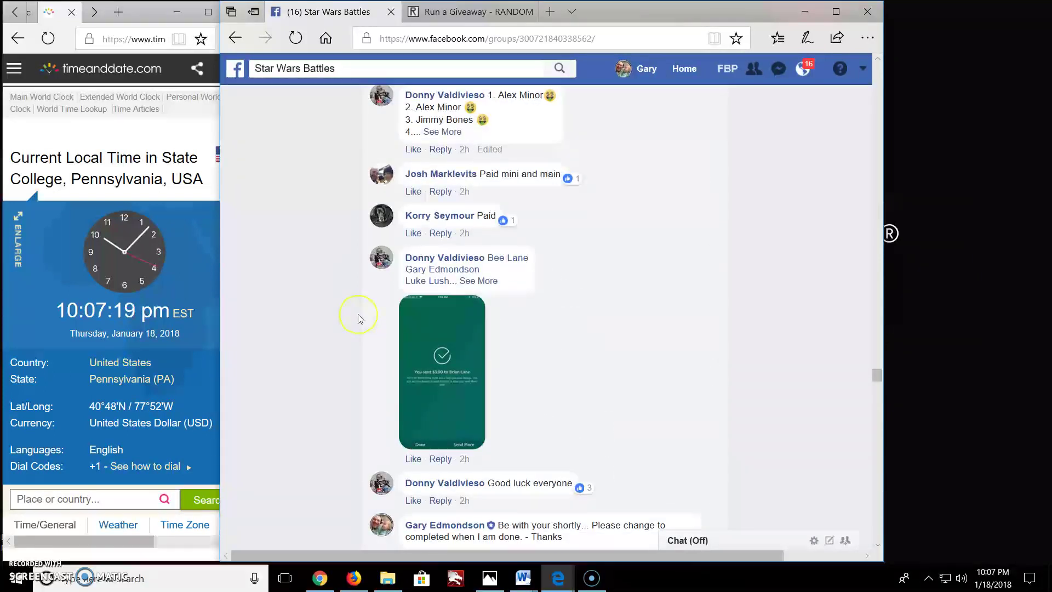
scroll(358, 314, "down", 3)
scroll(358, 314, "down", 2)
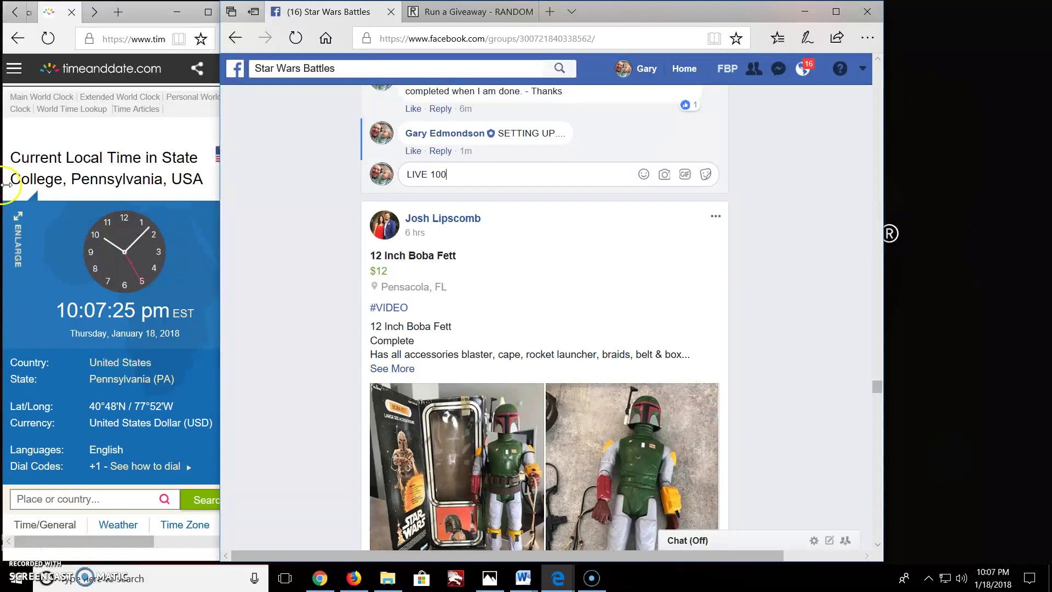
type("PM")
Post the 'LIVE 1007PM' comment, then expand and copy the ten-name spot list.
key("Return")
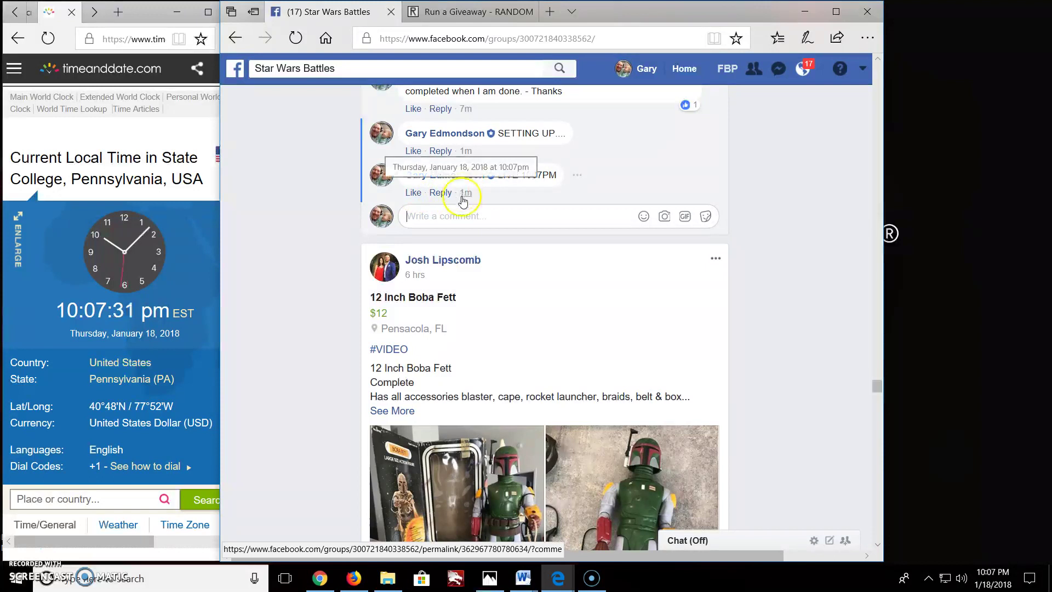
scroll(463, 202, "up", 3)
scroll(488, 243, "up", 2)
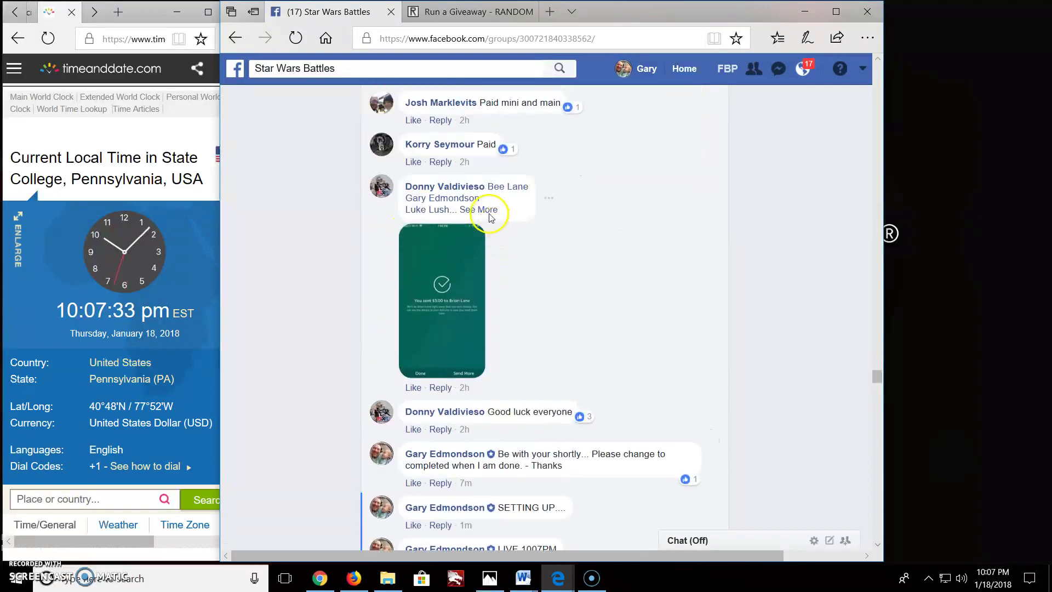
scroll(490, 217, "up", 3)
left_click(448, 209)
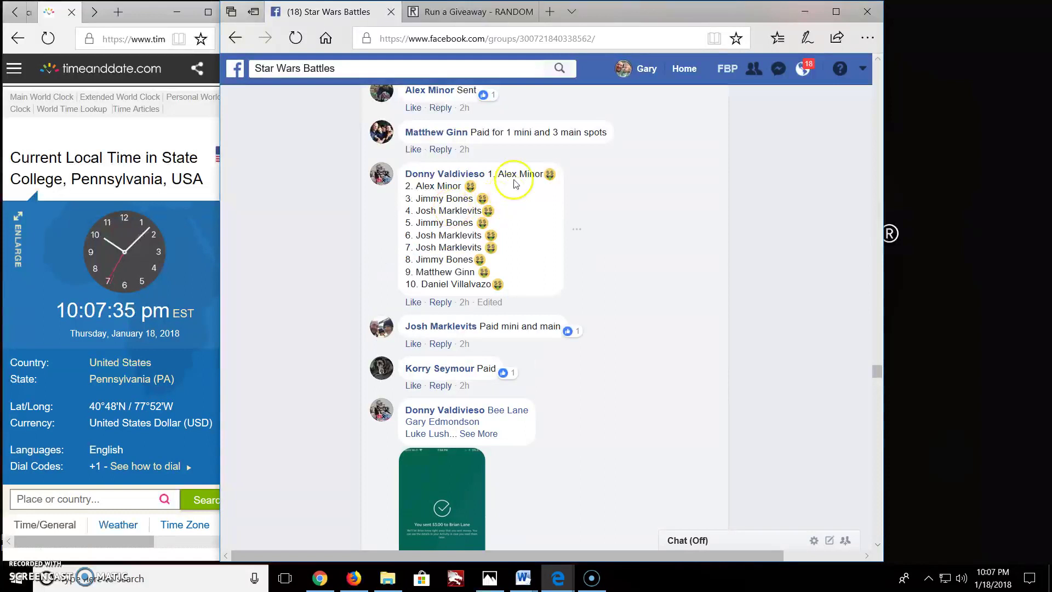
left_click_drag(490, 175, 517, 287)
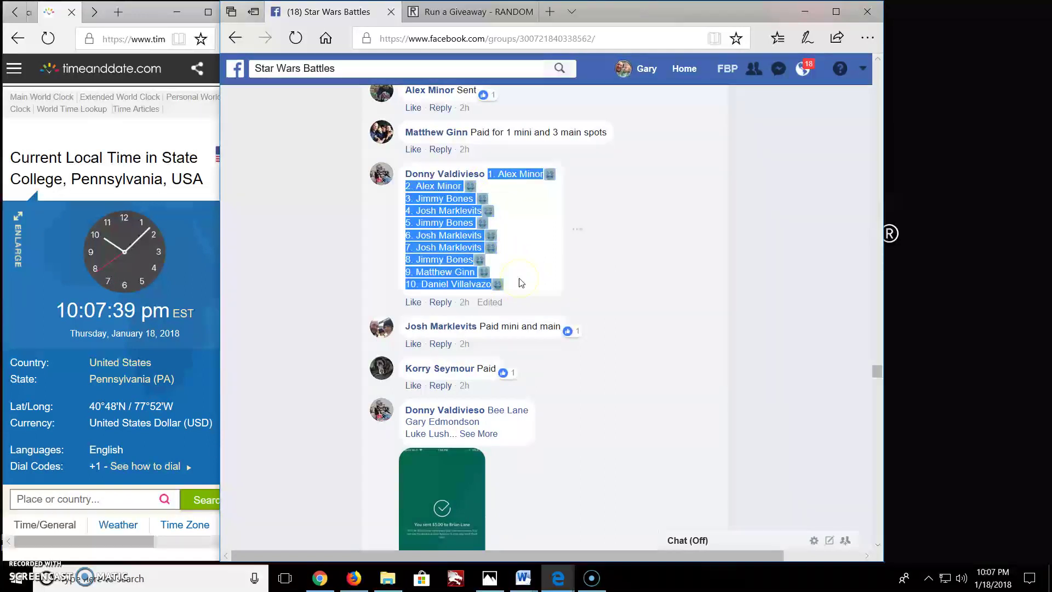
Paste the ten copied spot names into the RANDOM.ORG giveaway Entries box.
left_click(486, 12)
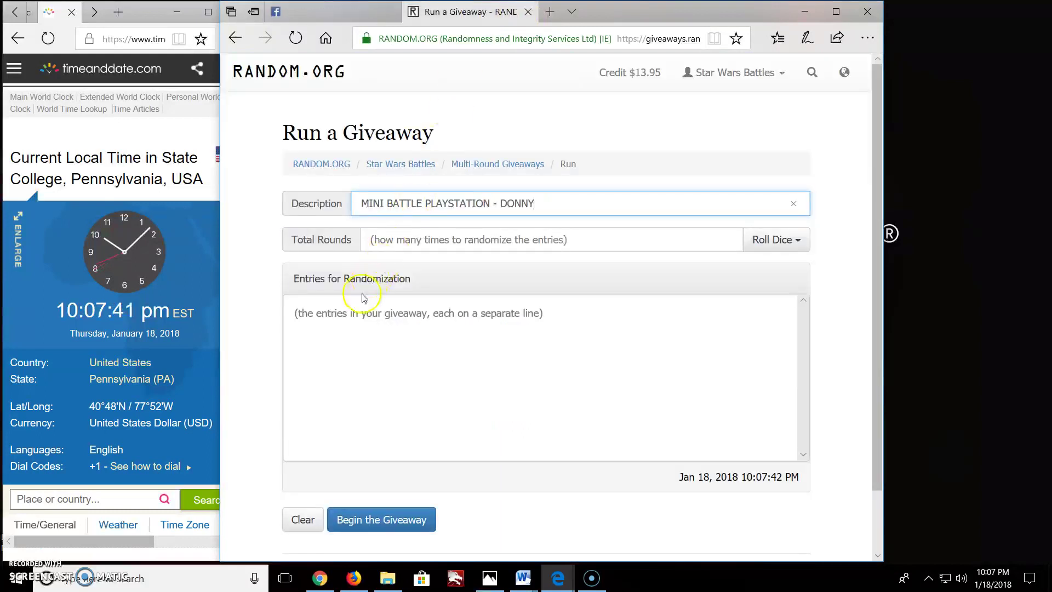
left_click(337, 329)
key("ctrl+v")
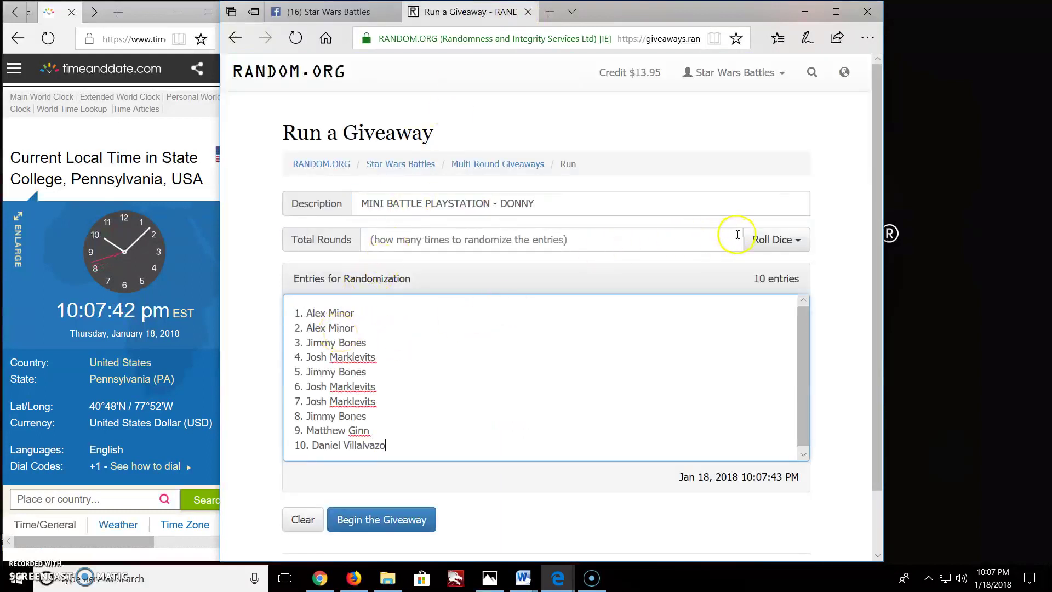
Set Total Rounds to 10 with Roll Dice, then begin and confirm the giveaway.
left_click(769, 239)
left_click(743, 265)
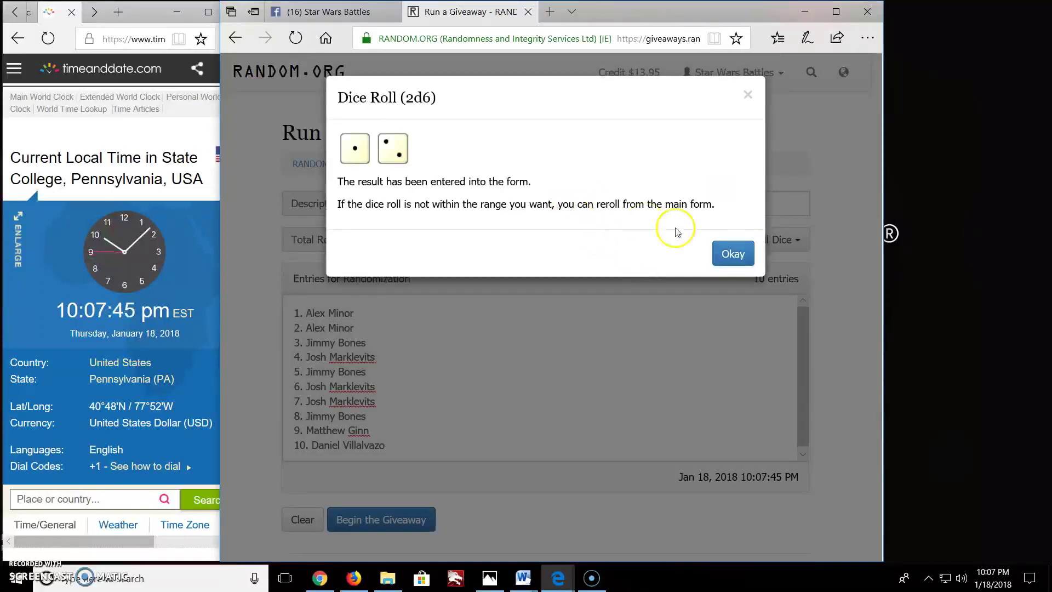
left_click(735, 251)
left_click(715, 263)
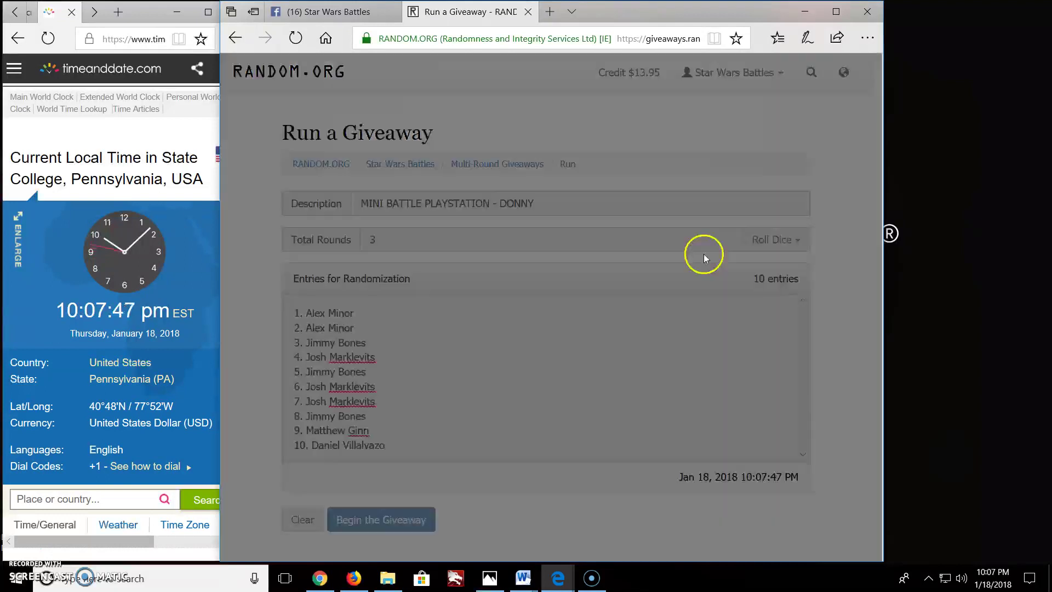
left_click(732, 253)
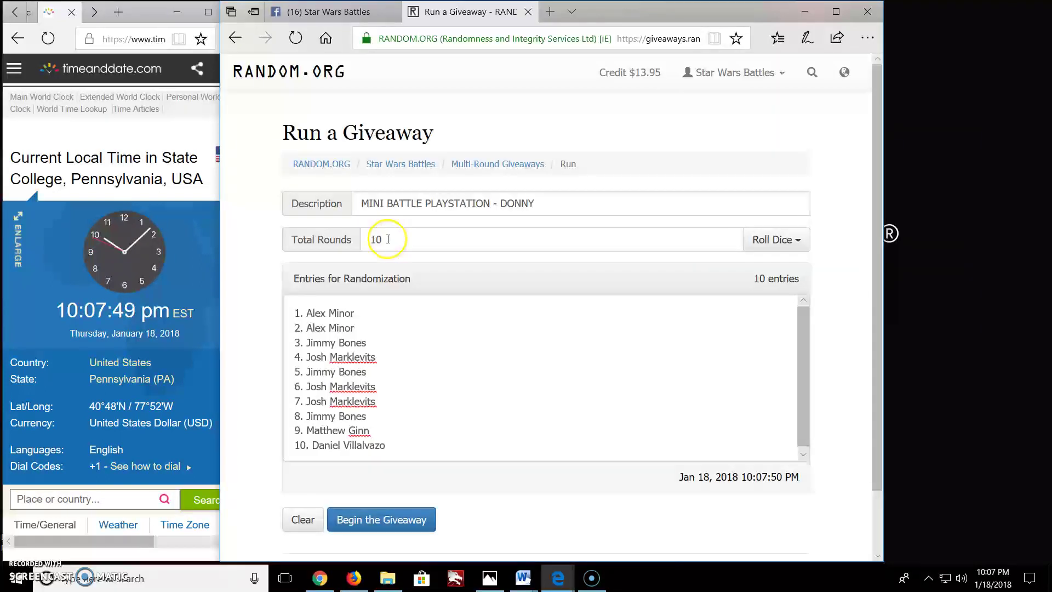
left_click(411, 518)
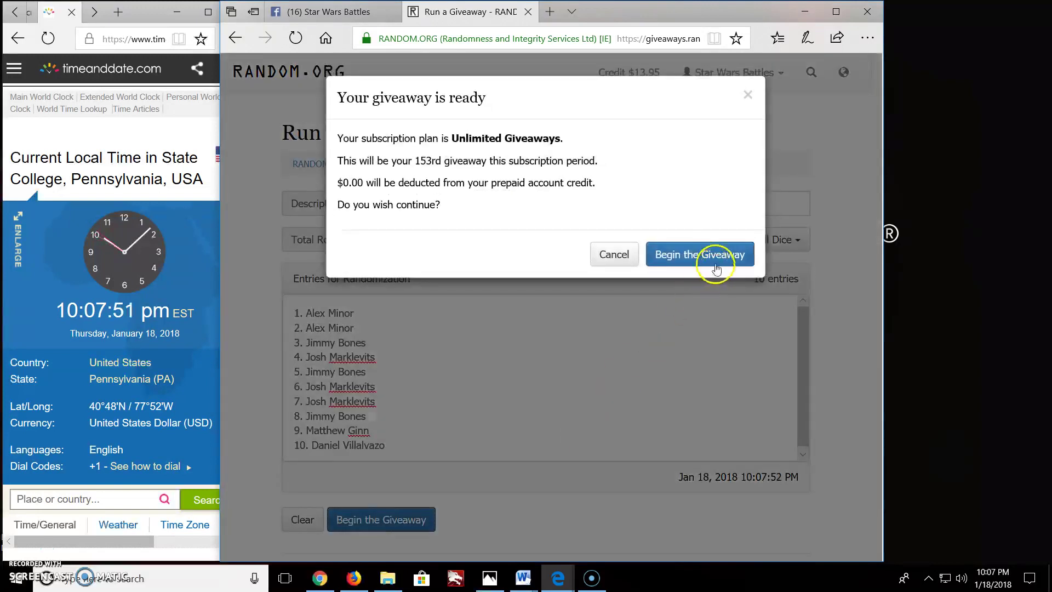
left_click(722, 248)
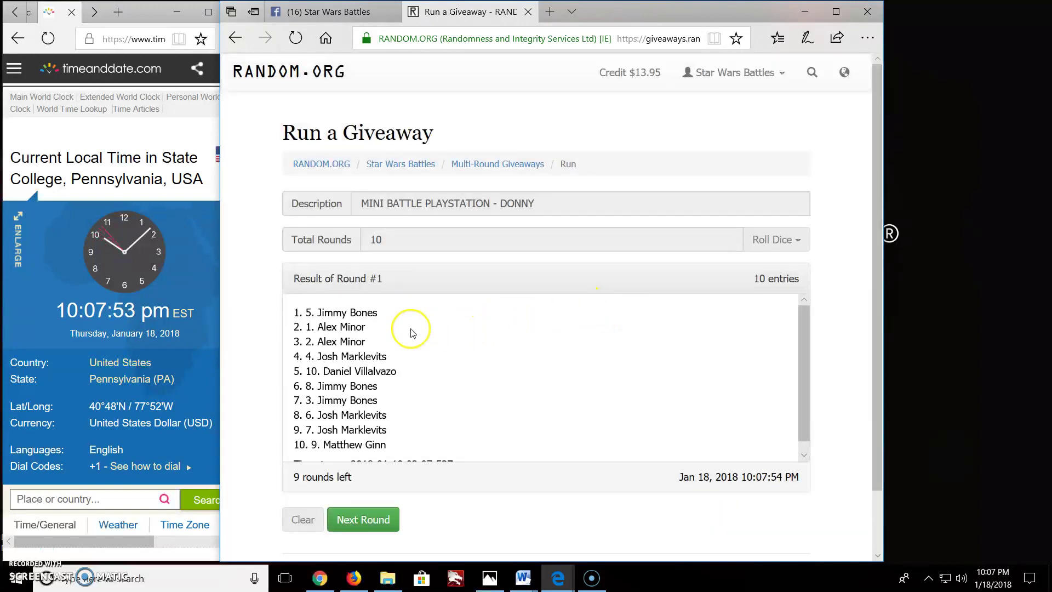
scroll(408, 332, "down", 1)
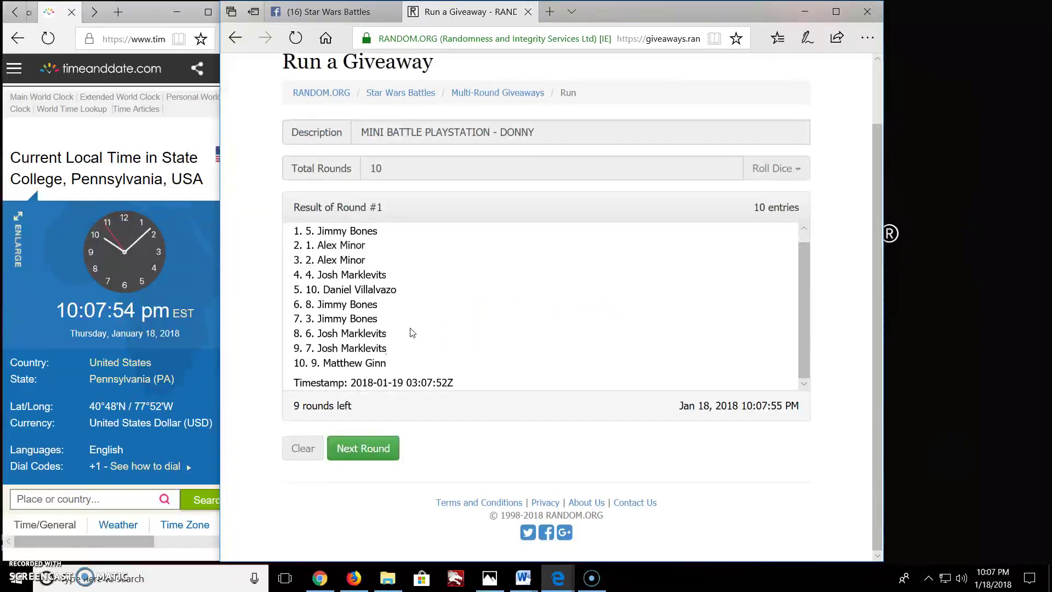
Draw rounds 2 through 9 with Next Round until the Final Round button appears.
left_click(387, 449)
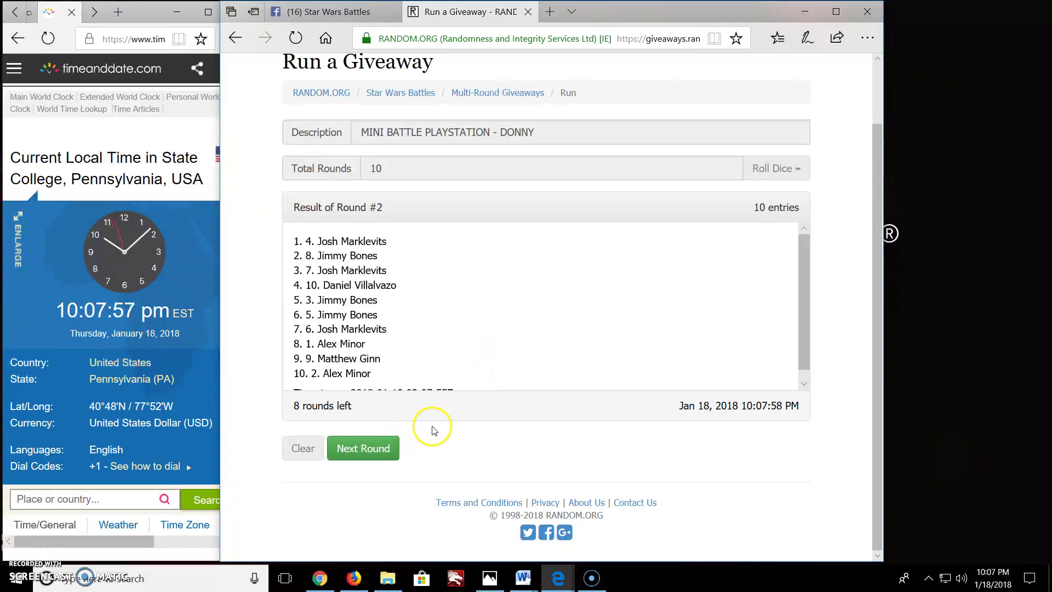
left_click(372, 452)
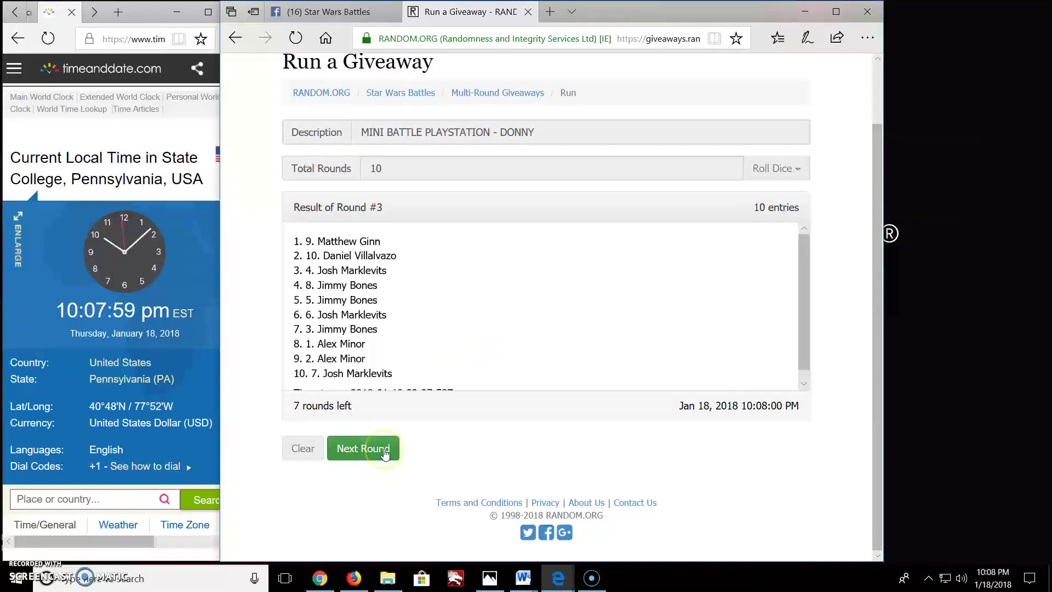
left_click(386, 454)
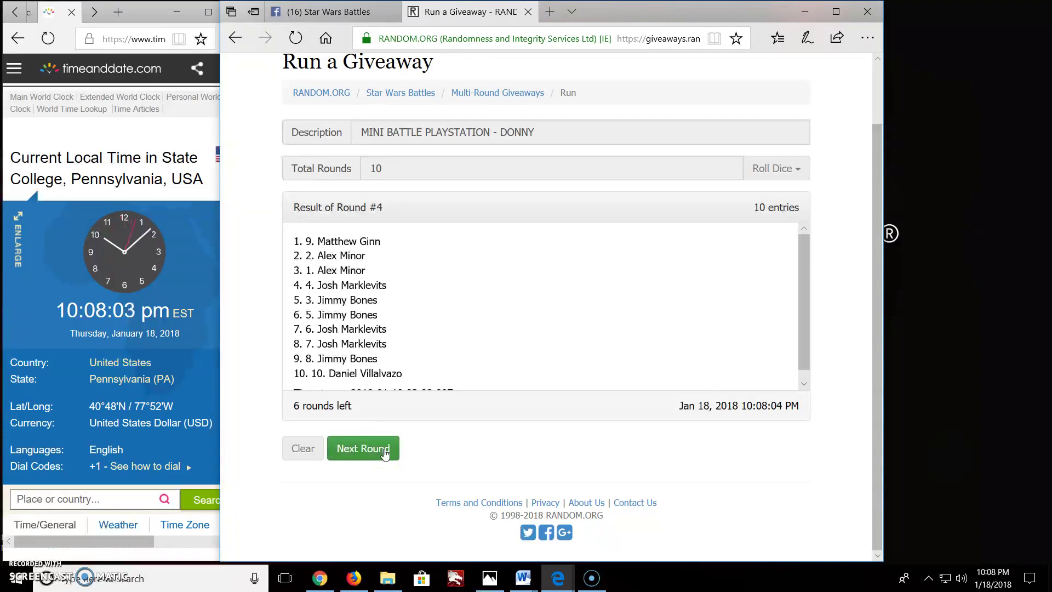
left_click(385, 454)
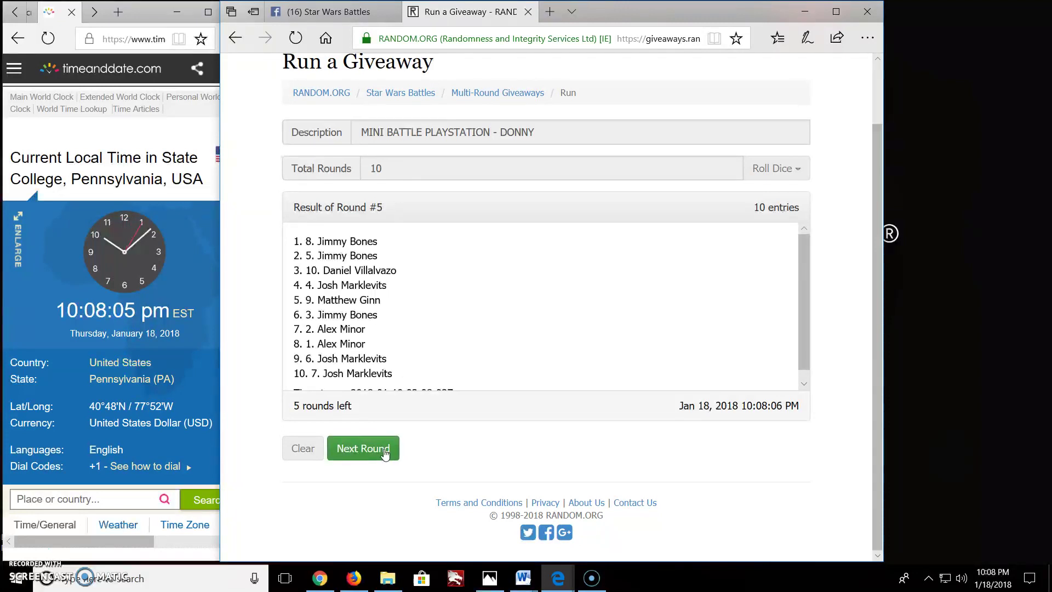
left_click(386, 454)
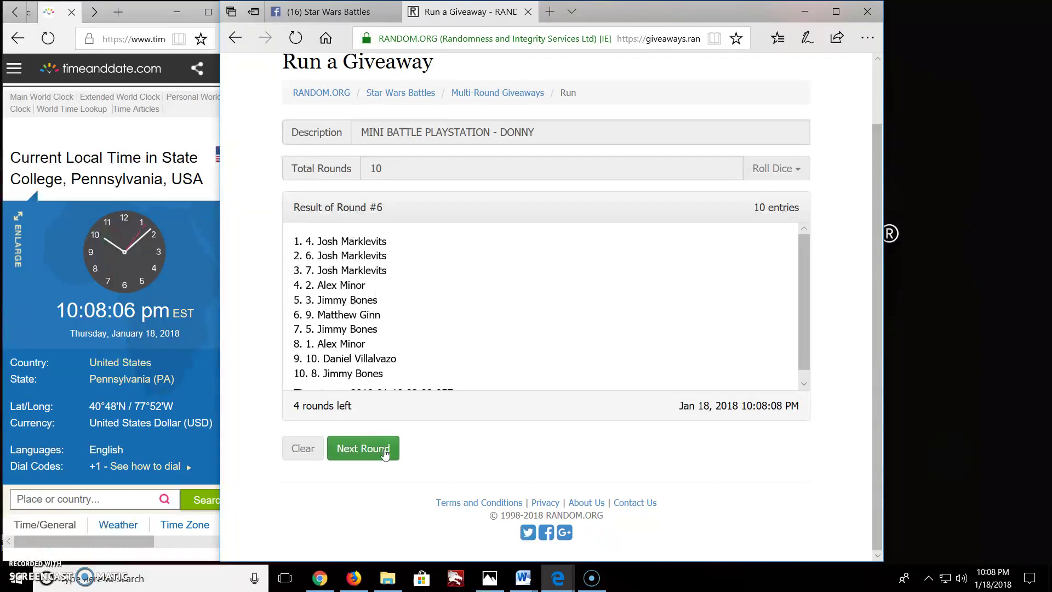
left_click(386, 454)
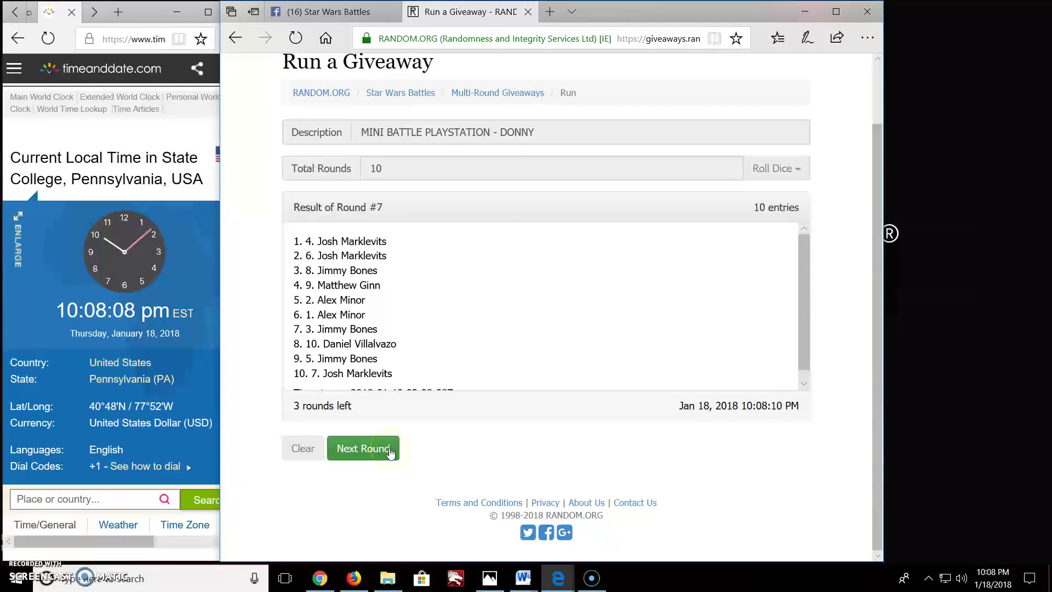
left_click(392, 455)
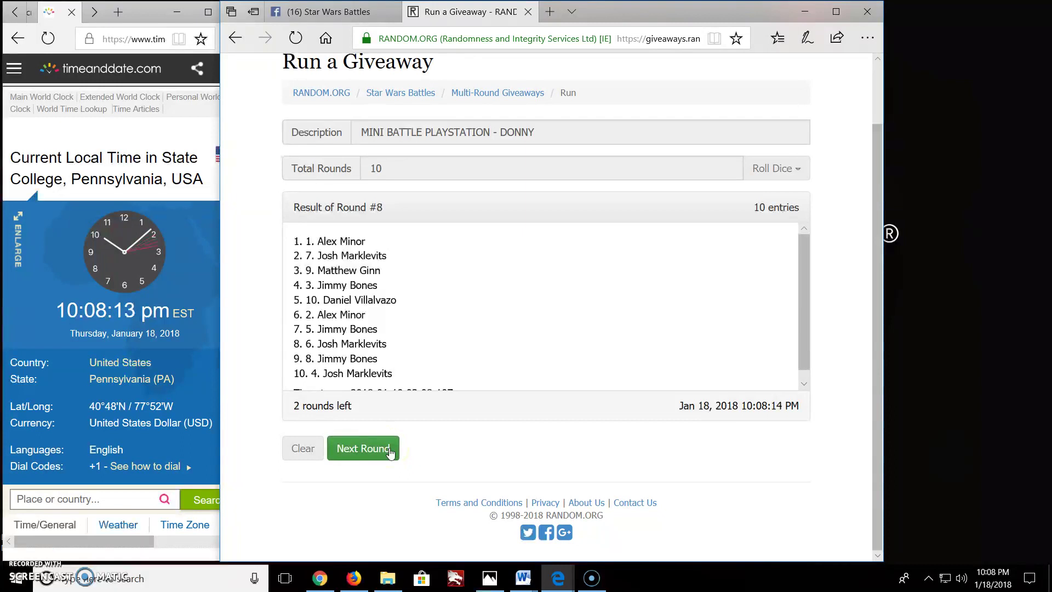
left_click(392, 455)
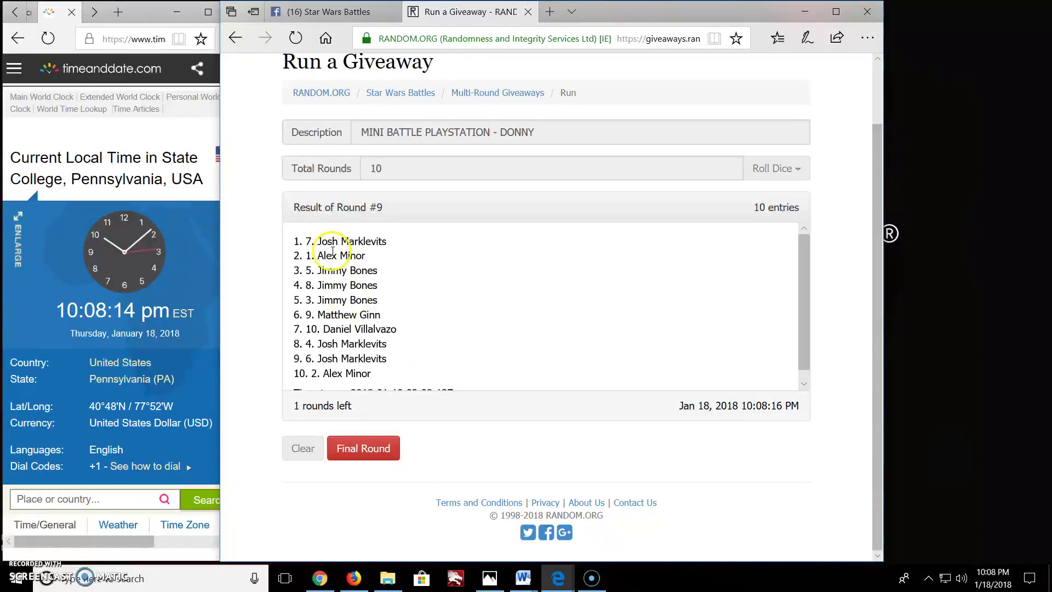
Post 'FINAL GOOD LUCK!!!' on Facebook, then run RANDOM.ORG's tenth and final round.
left_click(329, 11)
scroll(532, 193, "down", 5)
type("FINAL GOOD LUCK!!!")
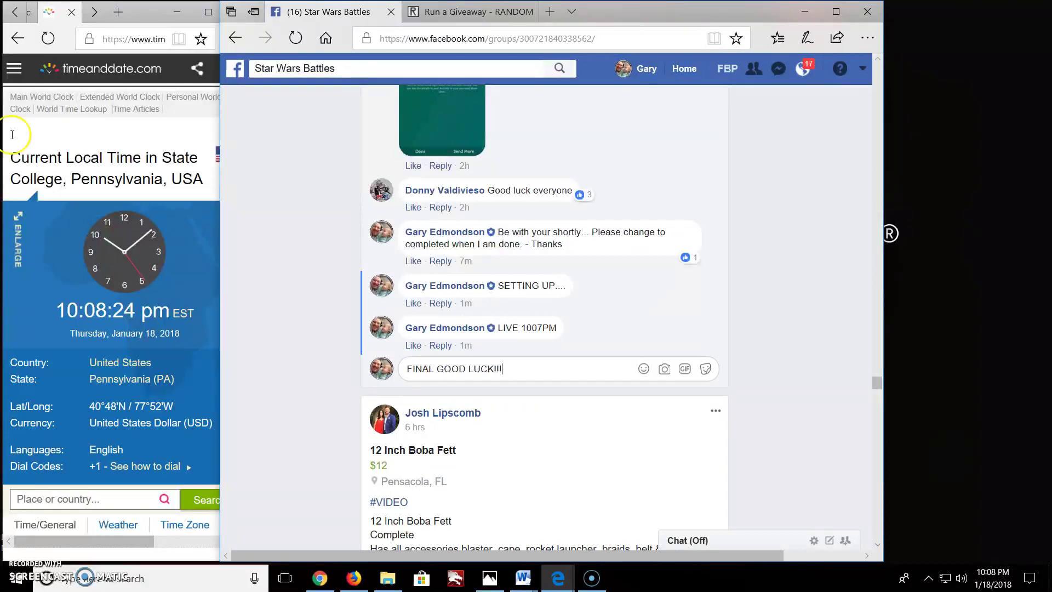
key("Return")
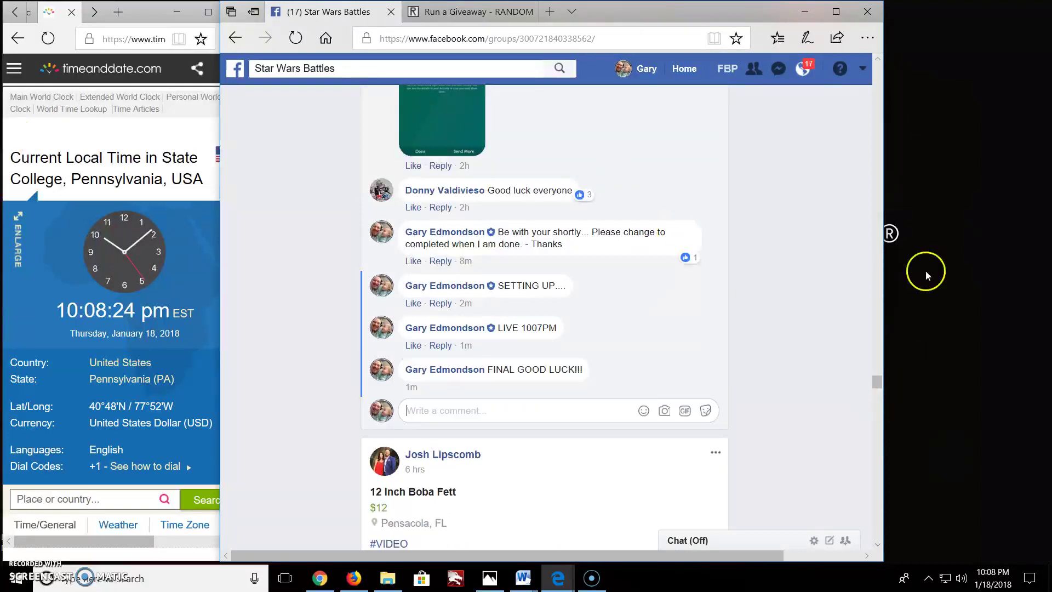
left_click(470, 11)
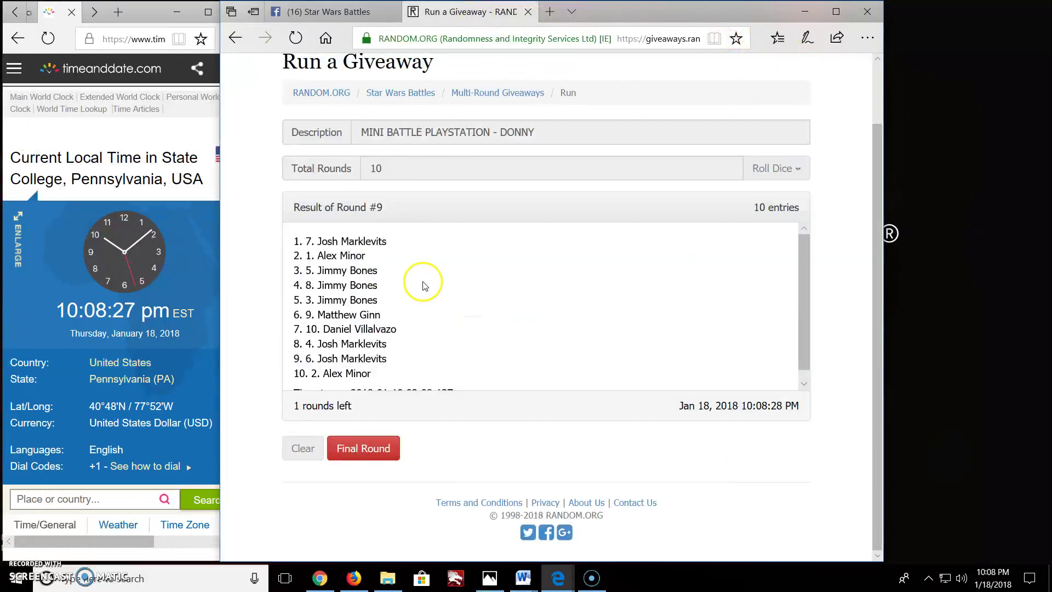
left_click(376, 450)
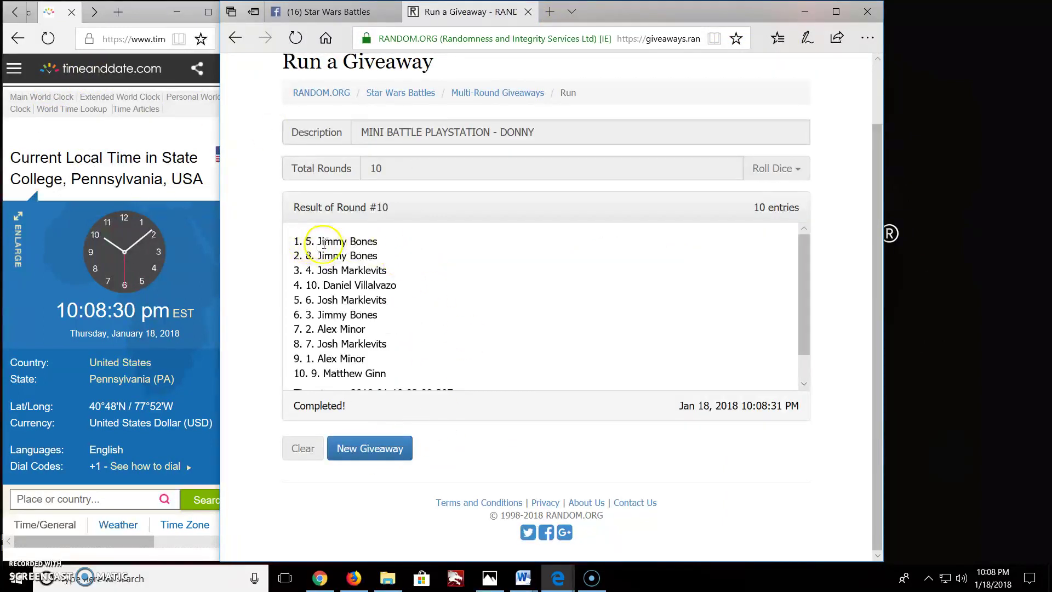
scroll(390, 338, "down", 2)
Open the verification page for giveaway vgidyl, showing all ten round results.
left_click(387, 381)
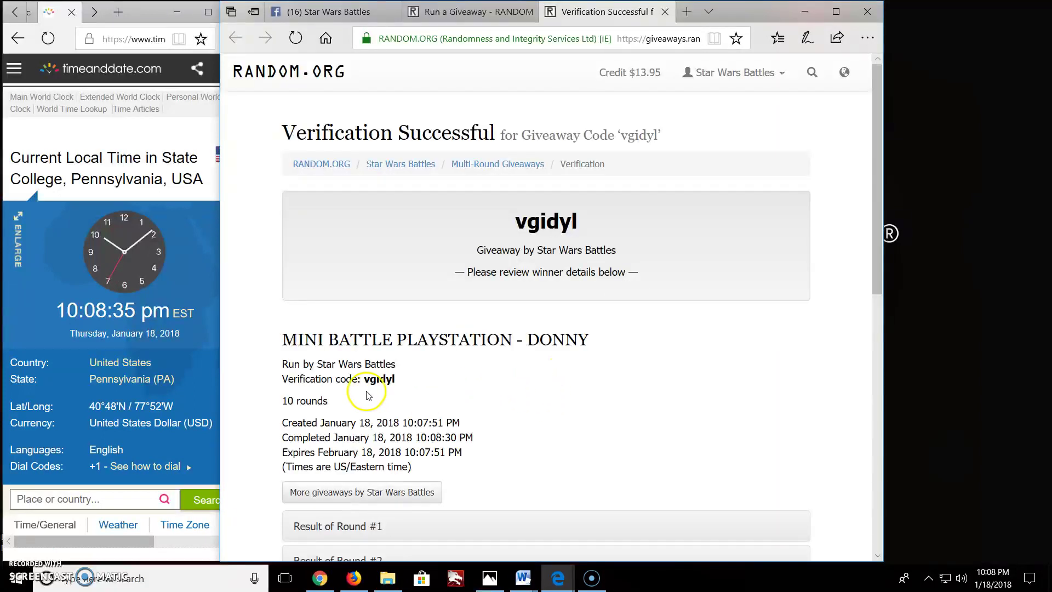
scroll(517, 377, "down", 3)
scroll(517, 378, "down", 2)
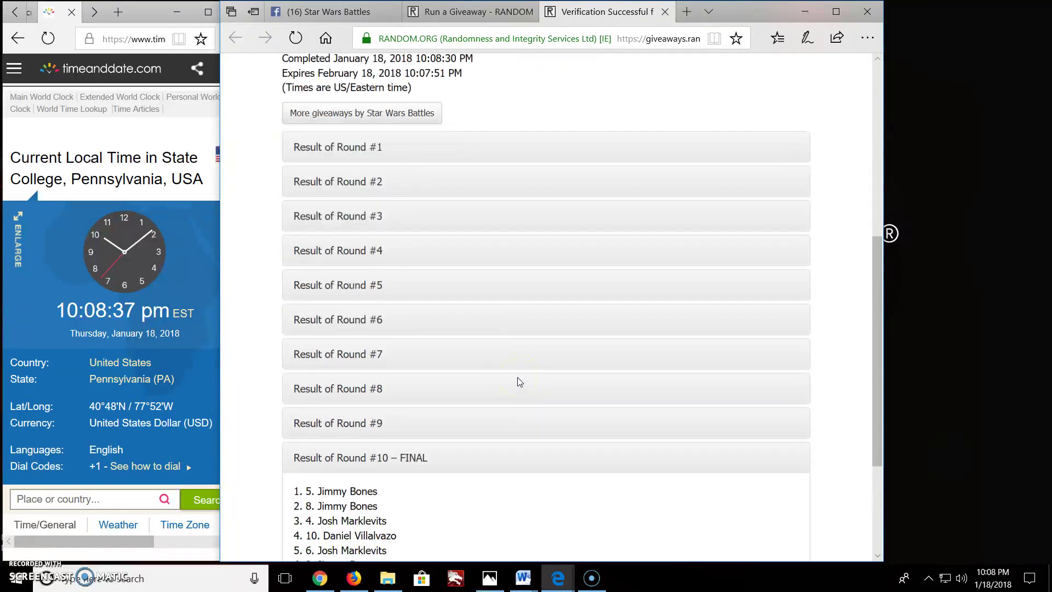
scroll(517, 381, "down", 1)
scroll(521, 379, "down", 1)
scroll(522, 378, "up", 5)
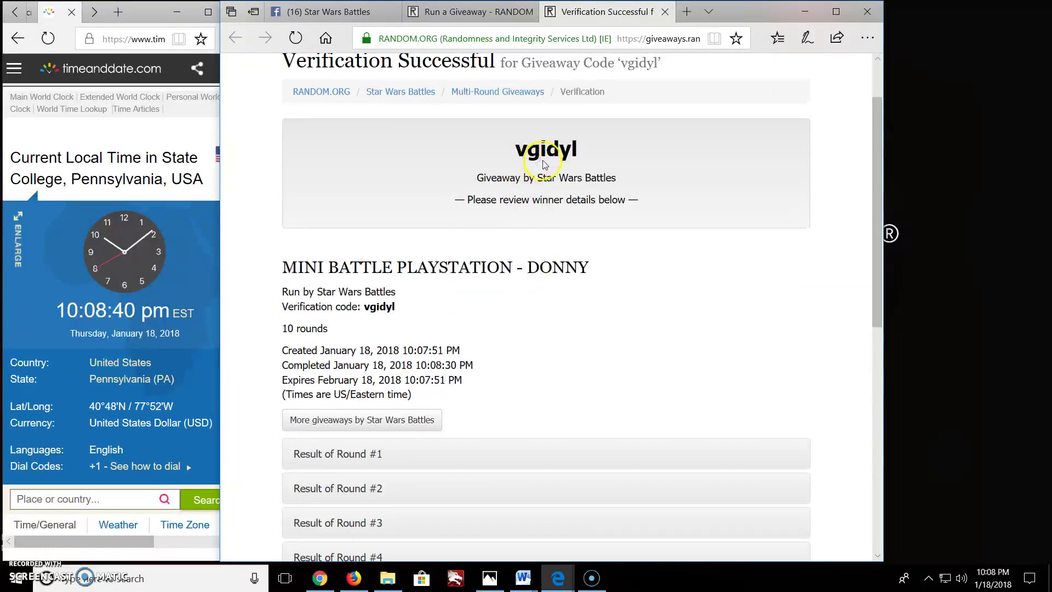
Start a 'DONE 1008PM' comment on the Star Wars Battles giveaway post.
left_click(321, 13)
left_click(465, 413)
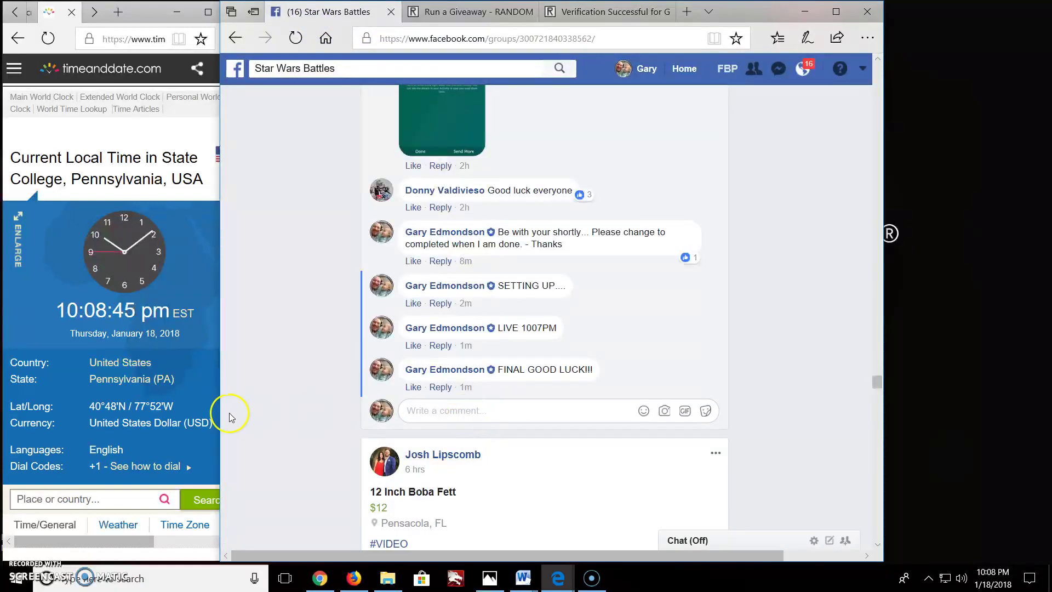
type("DONE 10")
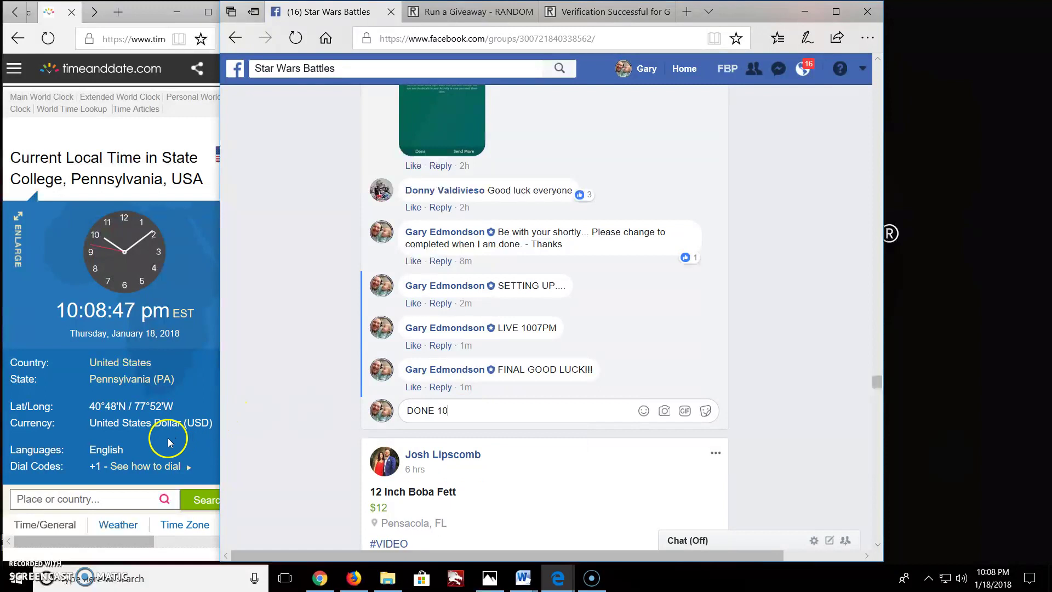
type("08PM")
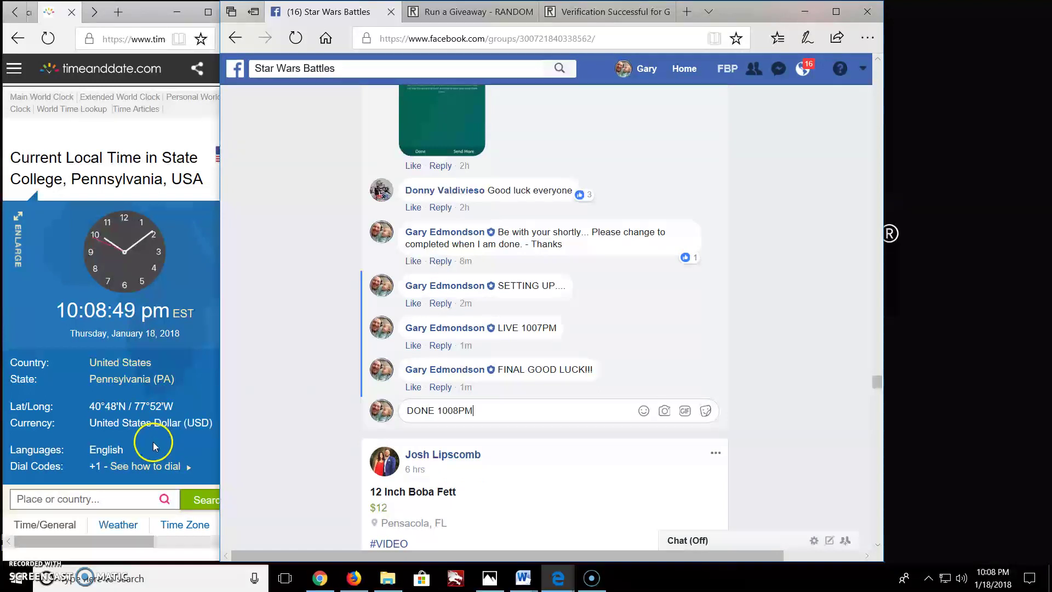